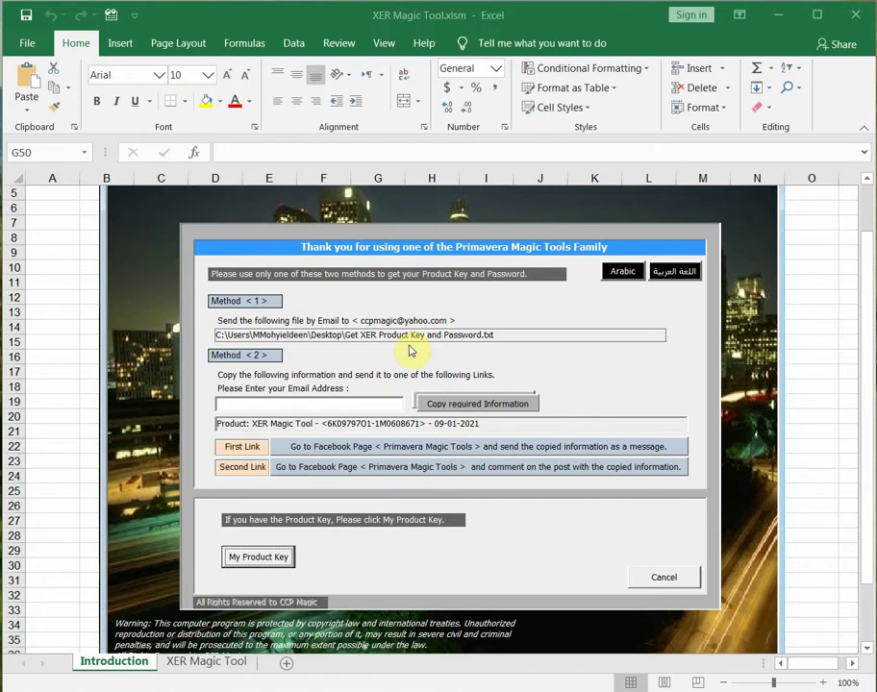
# - Launch the XER Magic Tool form from the XER Magic Tool sheet's shortcut menu
pyautogui.click(203, 668)
pyautogui.rightClick(424, 484)
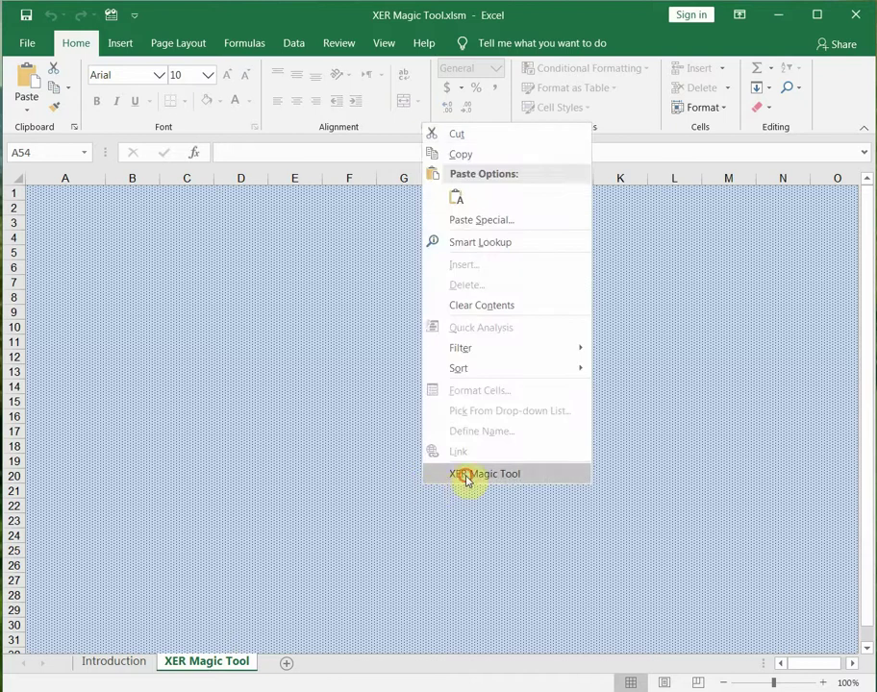
pyautogui.click(466, 477)
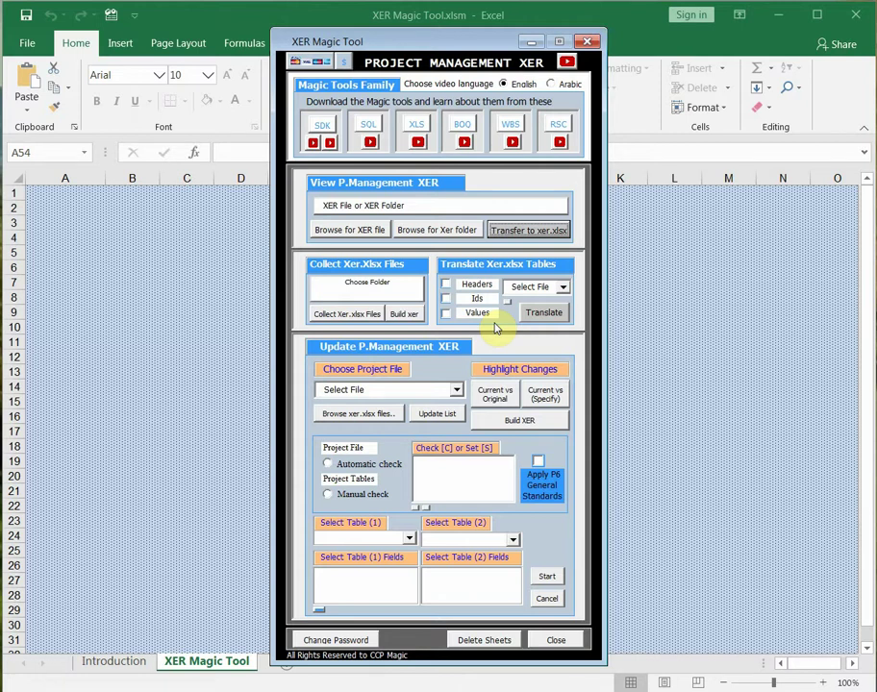
# - Load 1-Projects Collection.xer as the source file and open the Transfer to xer.xlsx results window
pyautogui.click(350, 232)
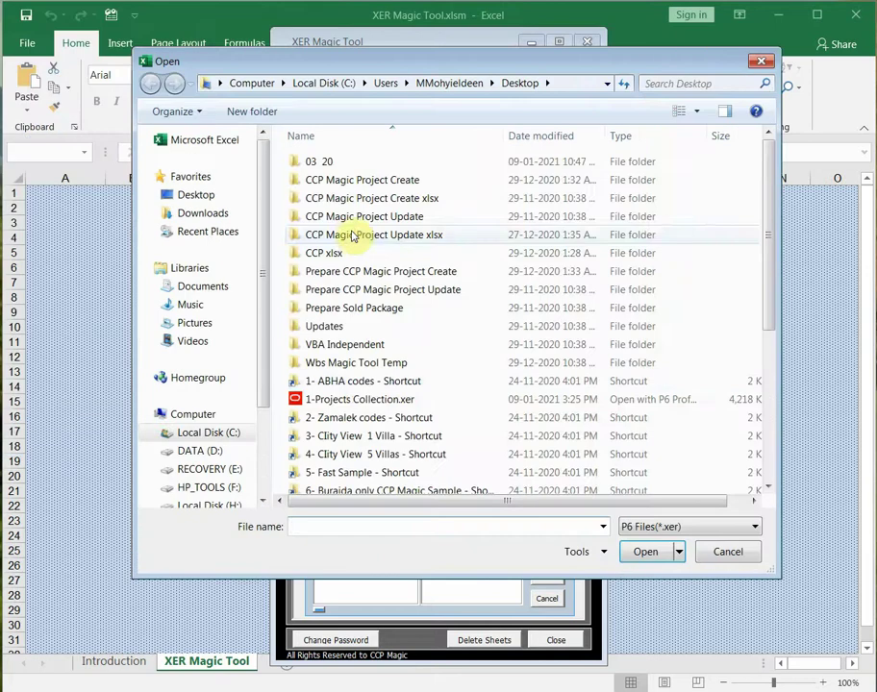
pyautogui.click(373, 404)
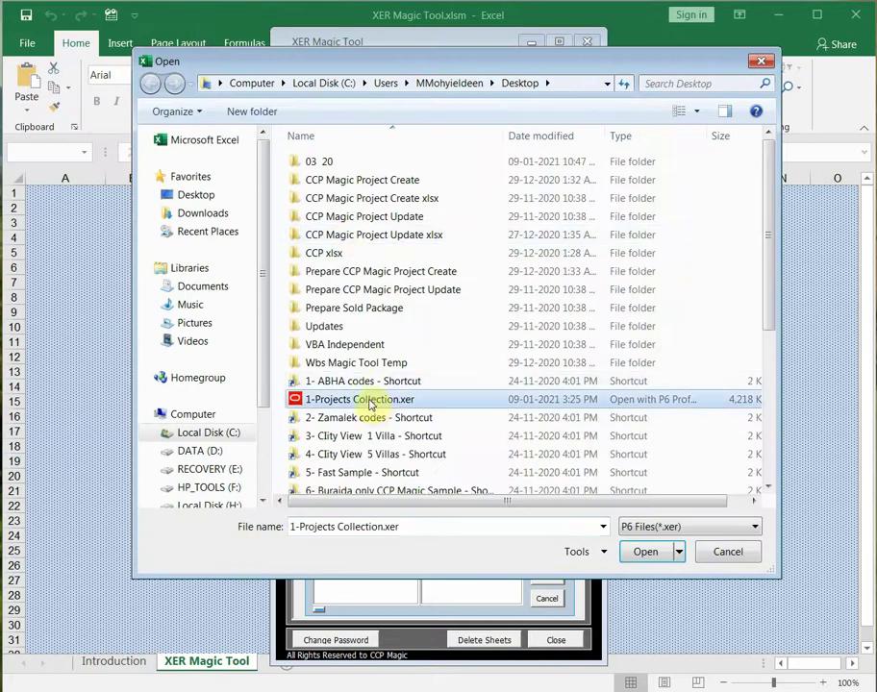
pyautogui.click(646, 553)
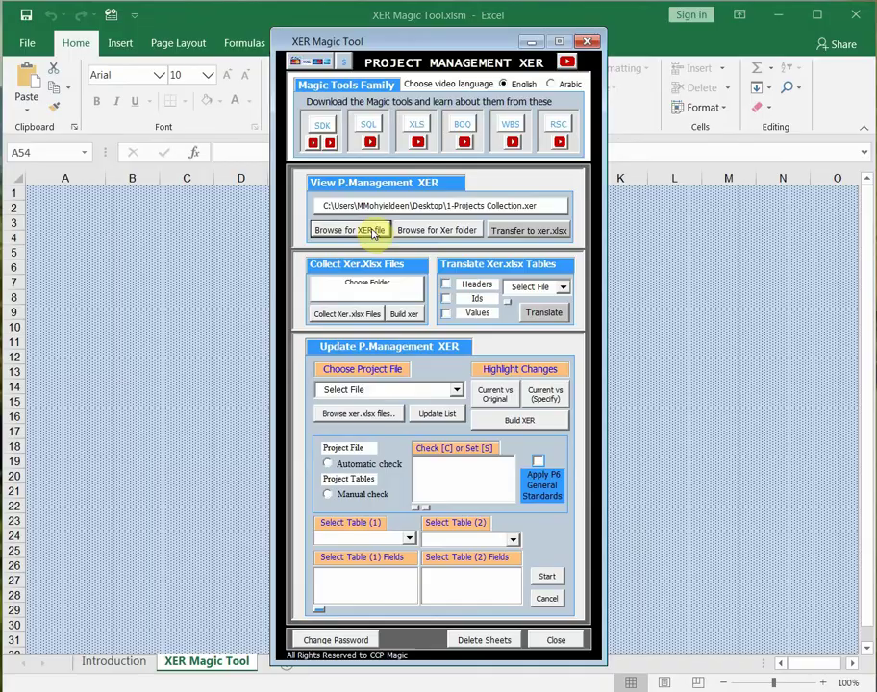
pyautogui.click(524, 232)
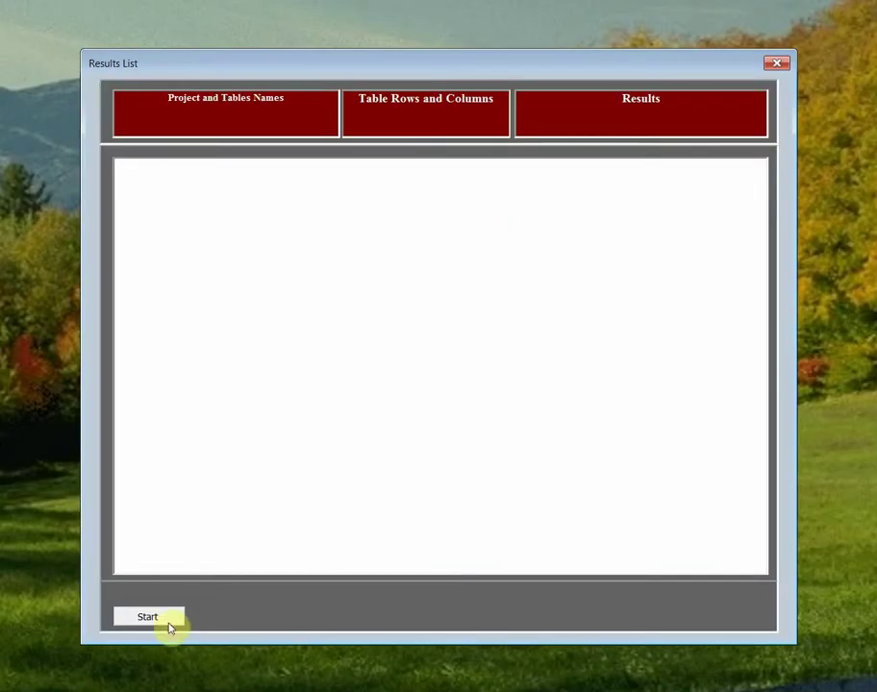
# - Run the conversion, confirm 1-Projects Collection.xer.xlsx was saved, and close the results window
pyautogui.click(156, 617)
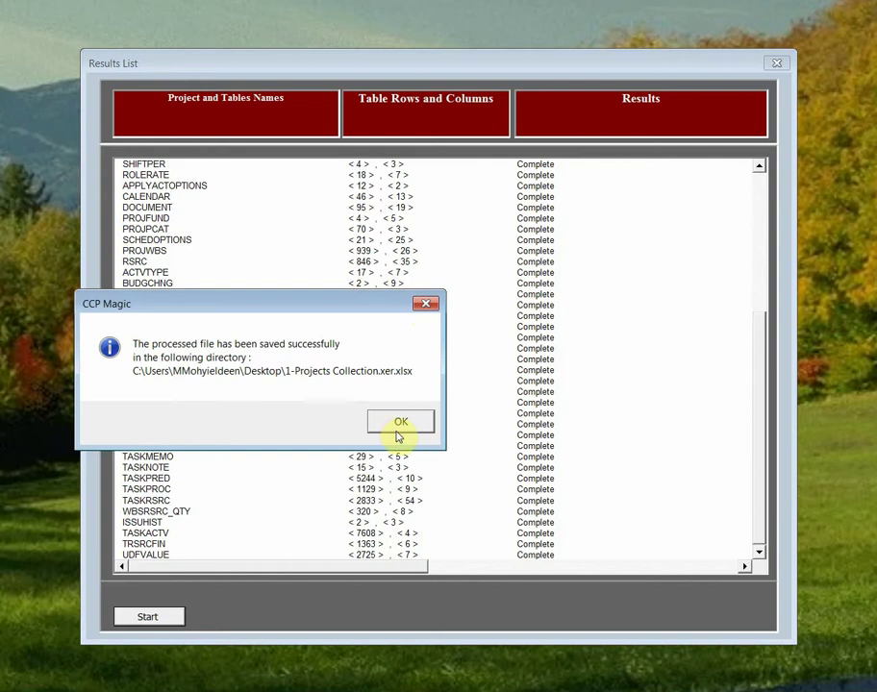
pyautogui.click(398, 422)
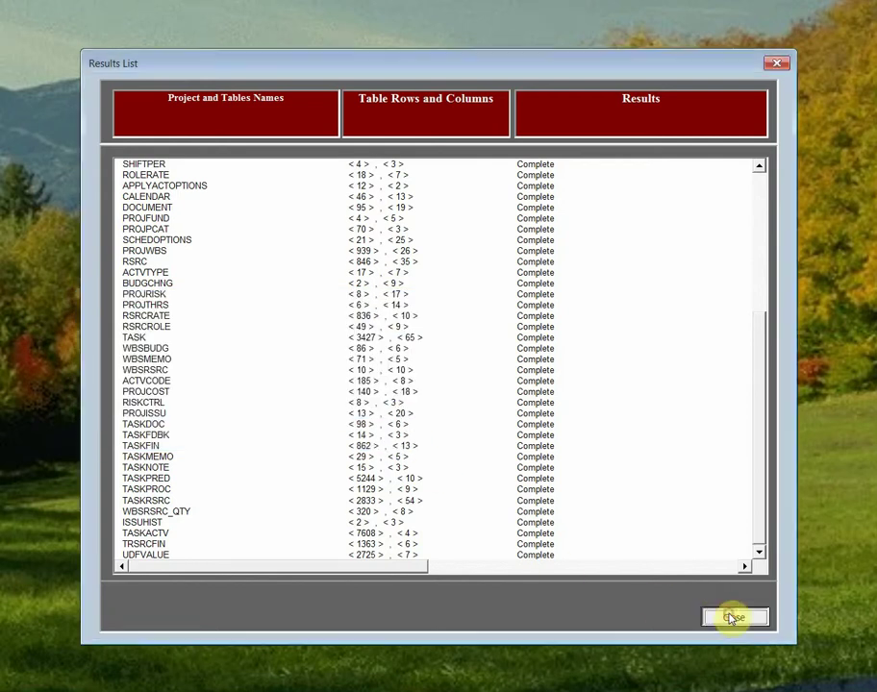
pyautogui.click(731, 619)
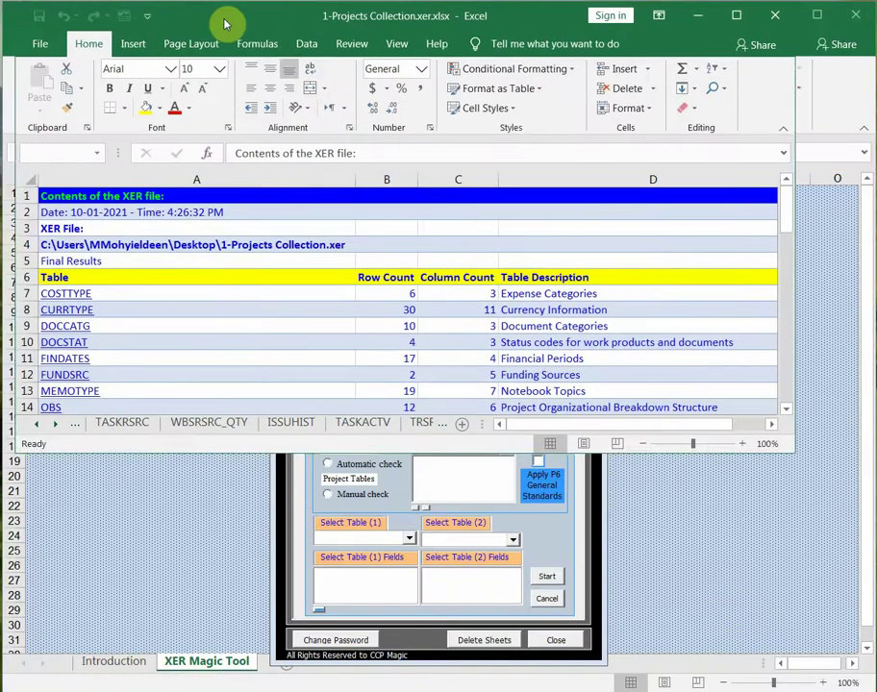
# - Move and enlarge the 1-Projects Collection.xer.xlsx window to show the full table summary
pyautogui.moveTo(183, 36); pyautogui.dragTo(227, 19)
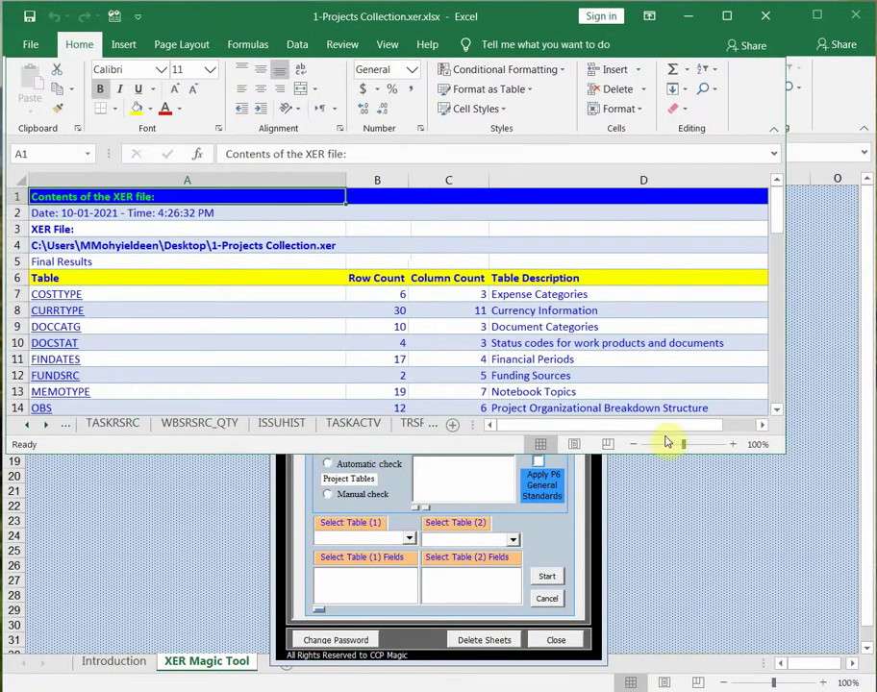
pyautogui.moveTo(781, 451); pyautogui.dragTo(868, 685)
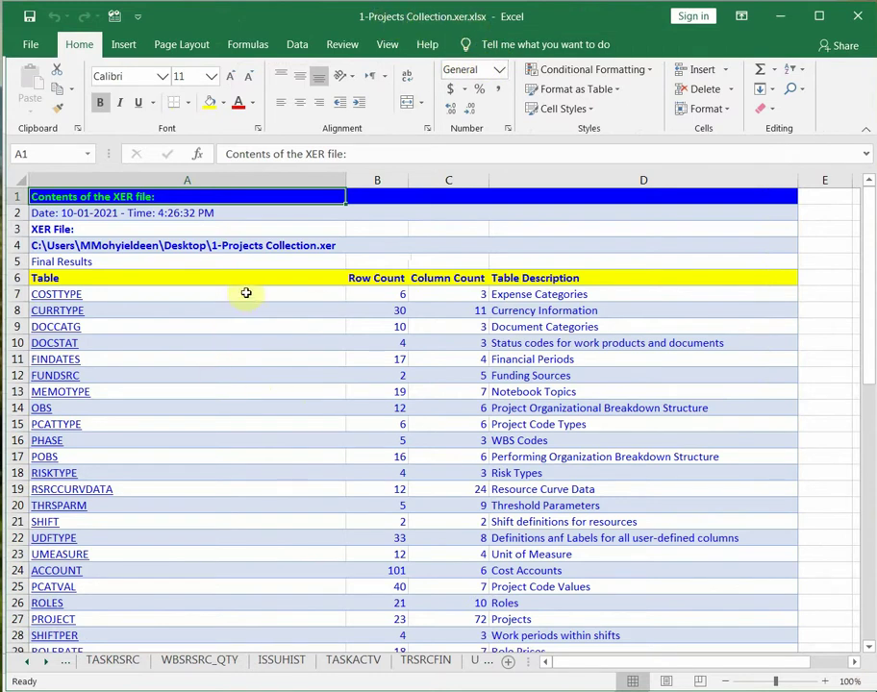
pyautogui.scroll(-1, 248, 385)
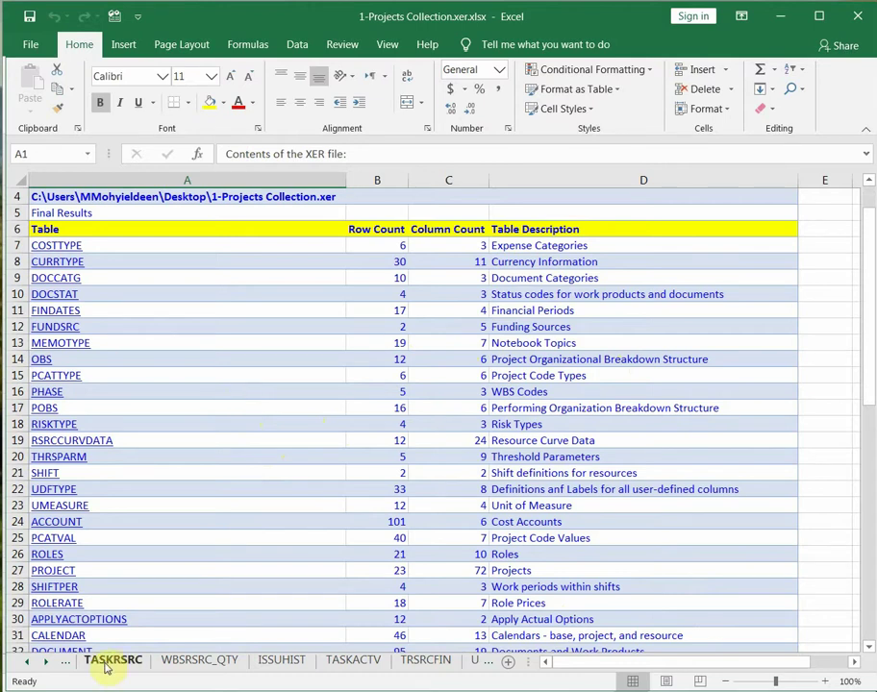
# - Review the converted TASKACTV, TASKRSRC and TASKPRED table sheets
pyautogui.click(355, 663)
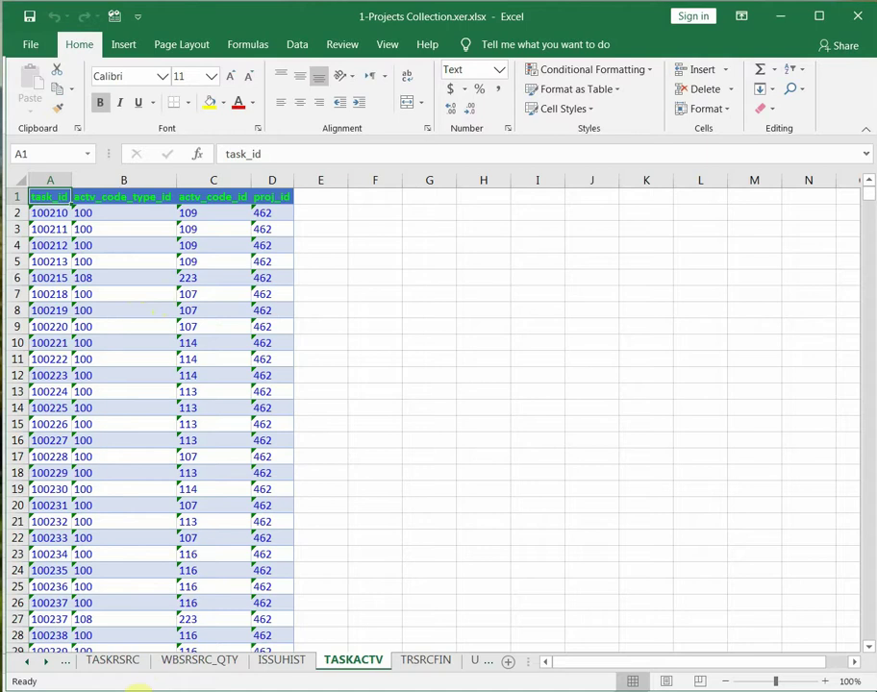
pyautogui.click(113, 661)
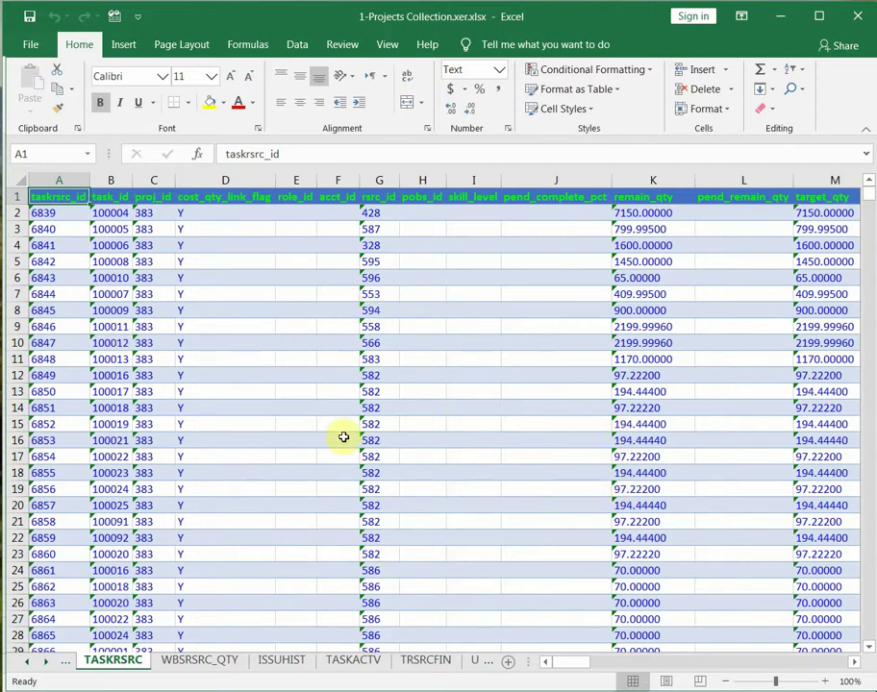
pyautogui.click(30, 663)
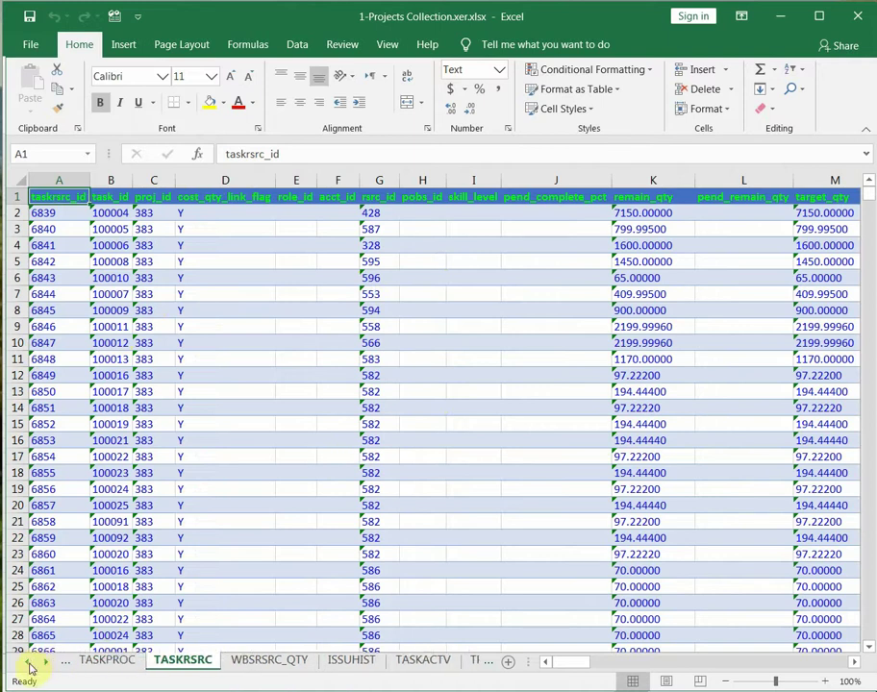
pyautogui.click(30, 663)
pyautogui.click(30, 662)
pyautogui.click(182, 662)
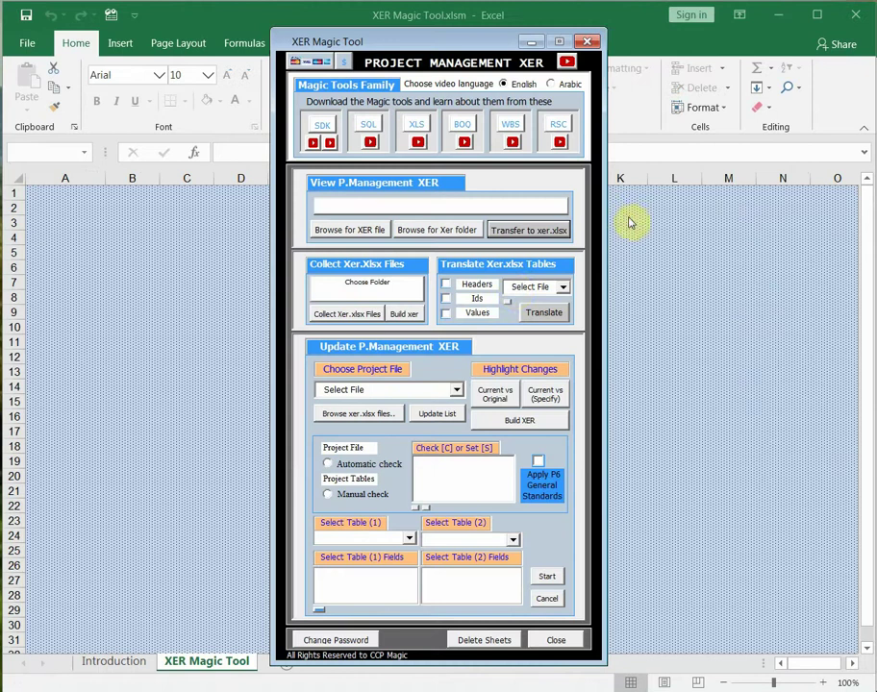
# - Translate 1-Projects Collection.xer.xlsx with Values, Ids and Headers ticked
pyautogui.click(562, 288)
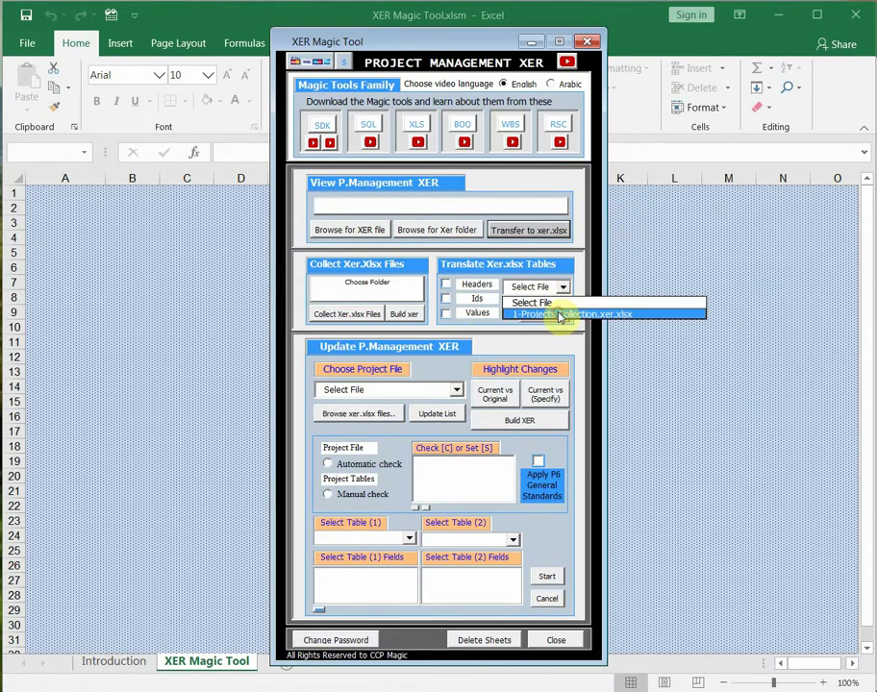
pyautogui.click(560, 316)
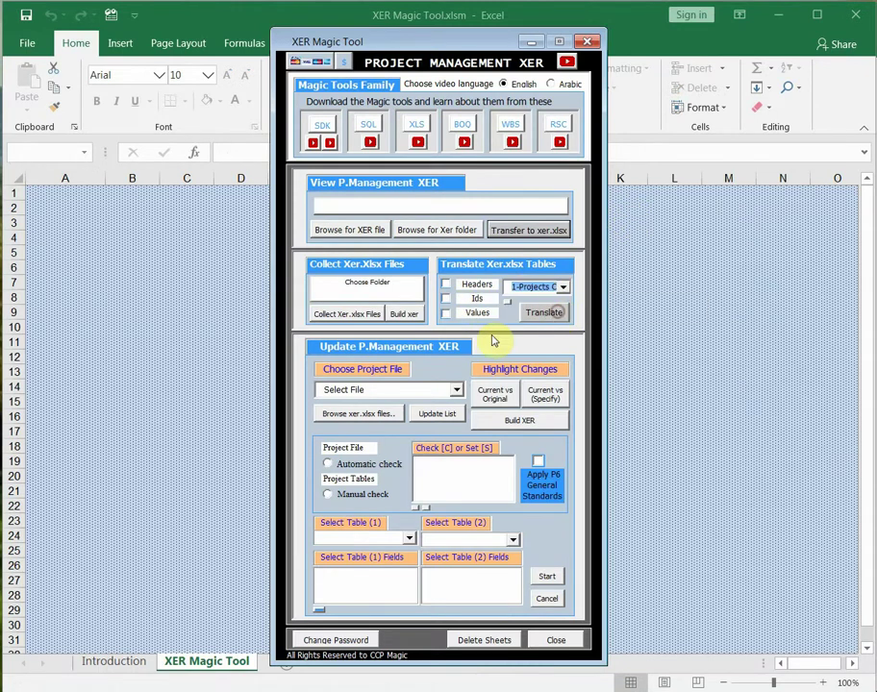
pyautogui.click(445, 313)
pyautogui.click(446, 299)
pyautogui.click(446, 286)
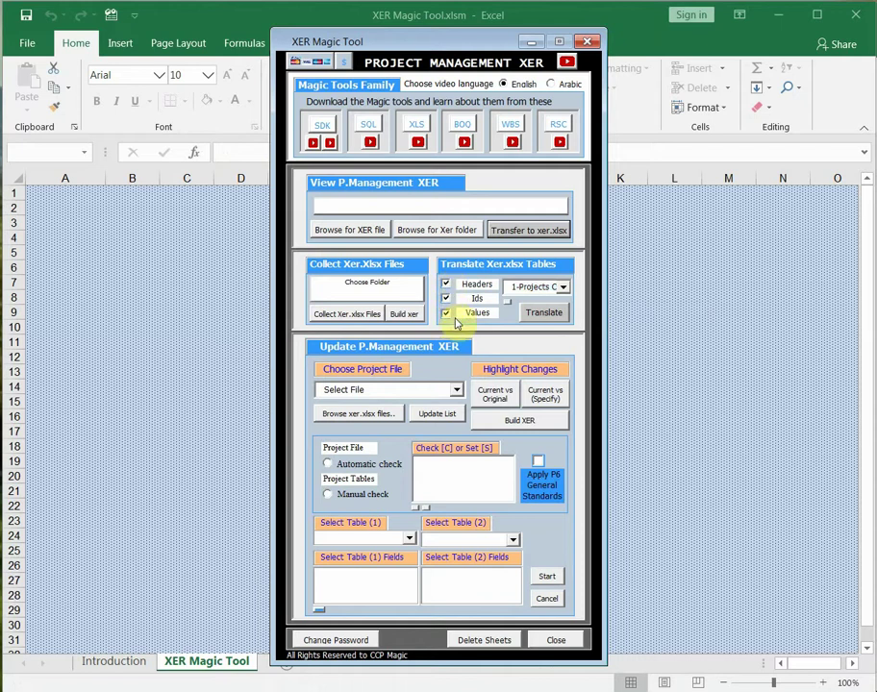
pyautogui.click(541, 314)
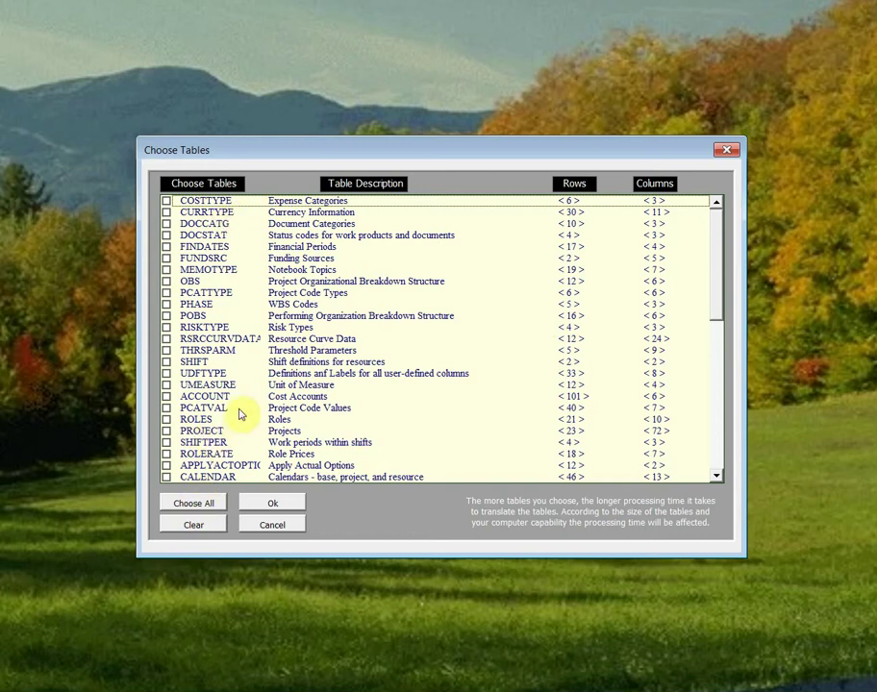
# - Choose all tables, run the translation, and dismiss the completion message
pyautogui.click(207, 504)
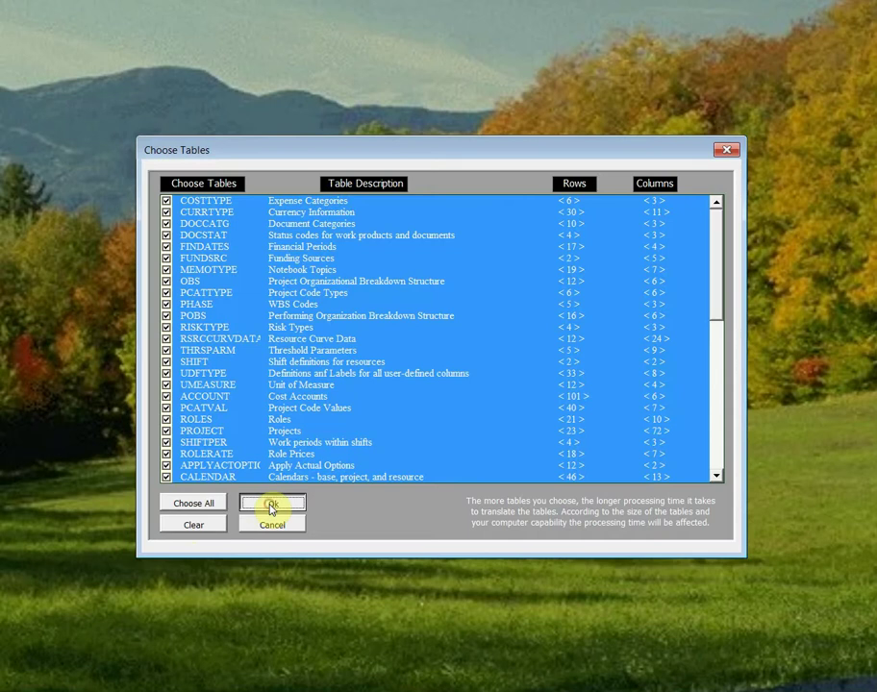
pyautogui.click(270, 508)
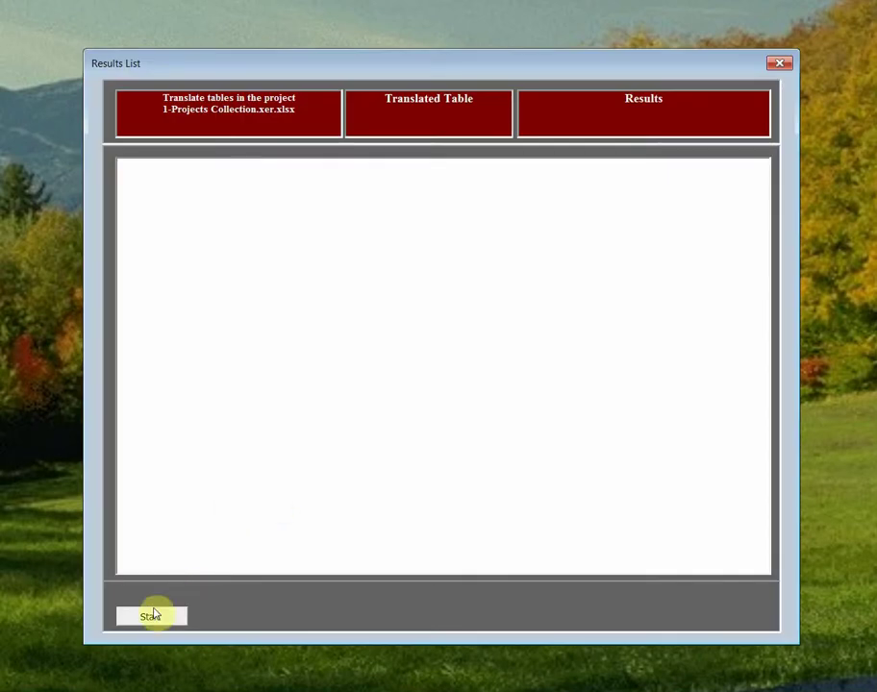
pyautogui.click(151, 617)
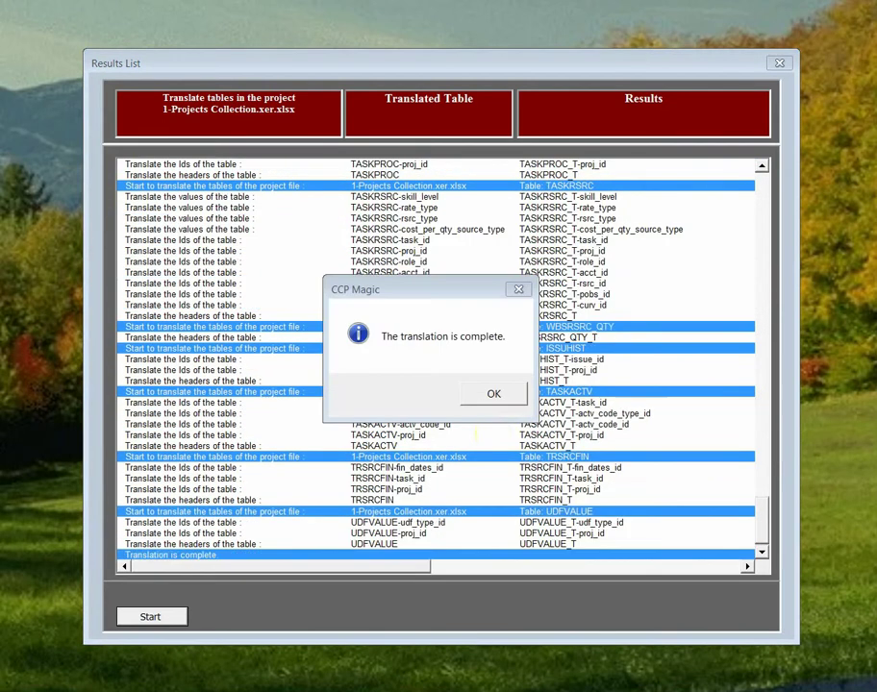
pyautogui.click(482, 399)
# - Close the translation results and open the TASKACTV and TASKACTV_T sheets
pyautogui.click(490, 398)
pyautogui.click(728, 618)
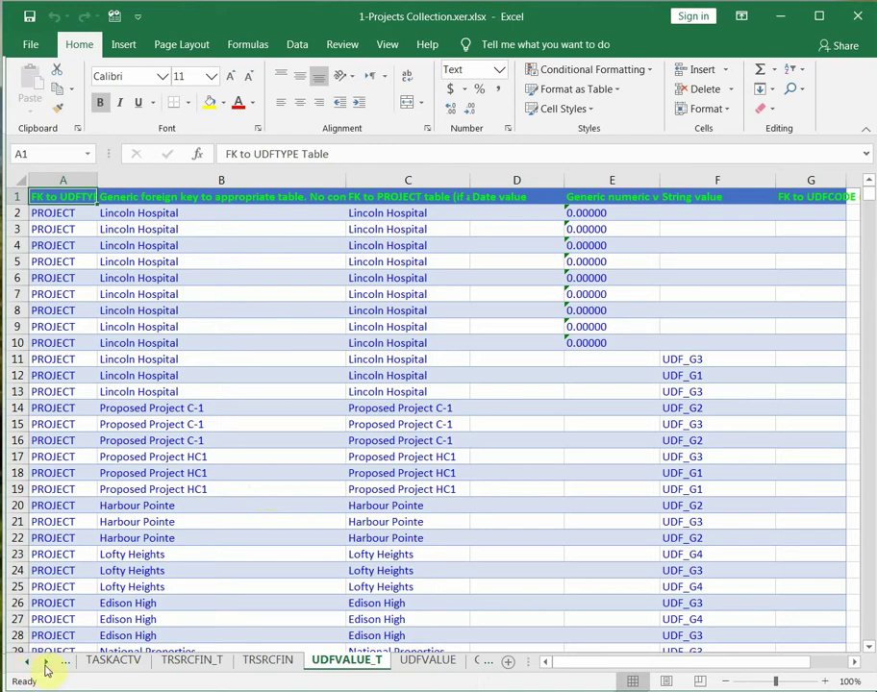
pyautogui.click(106, 673)
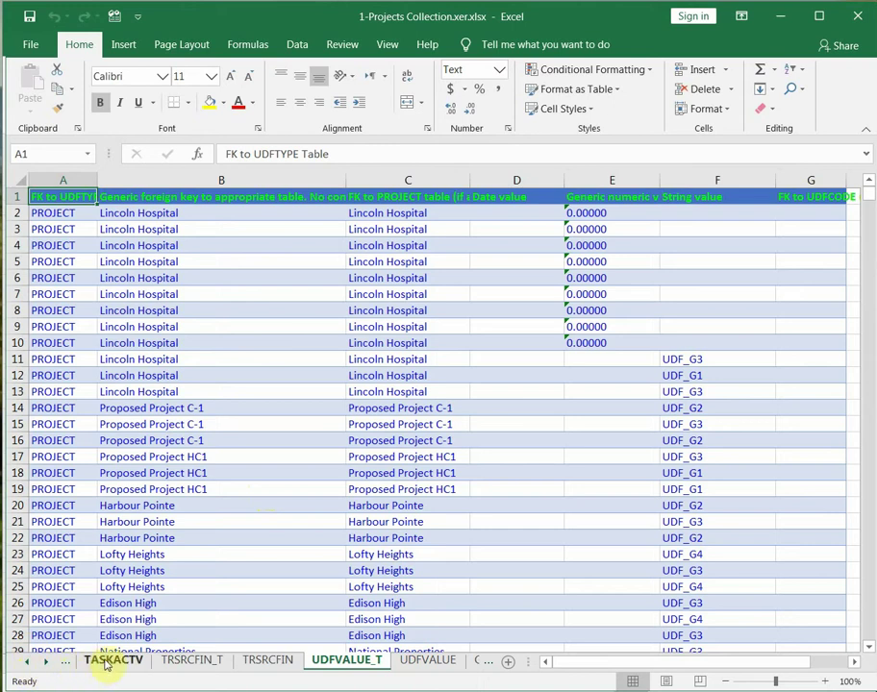
pyautogui.click(28, 665)
pyautogui.click(28, 665)
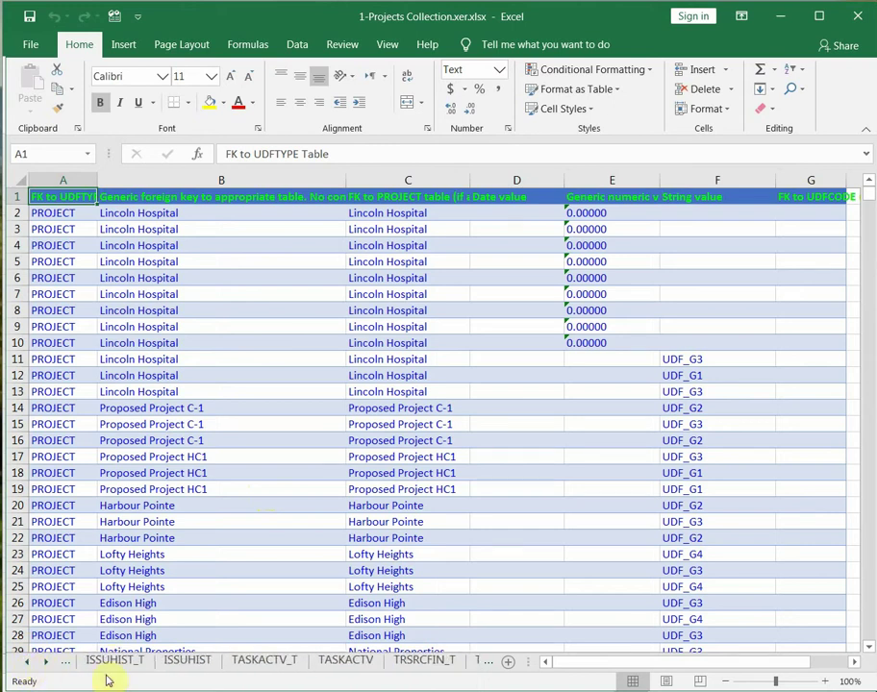
pyautogui.click(336, 664)
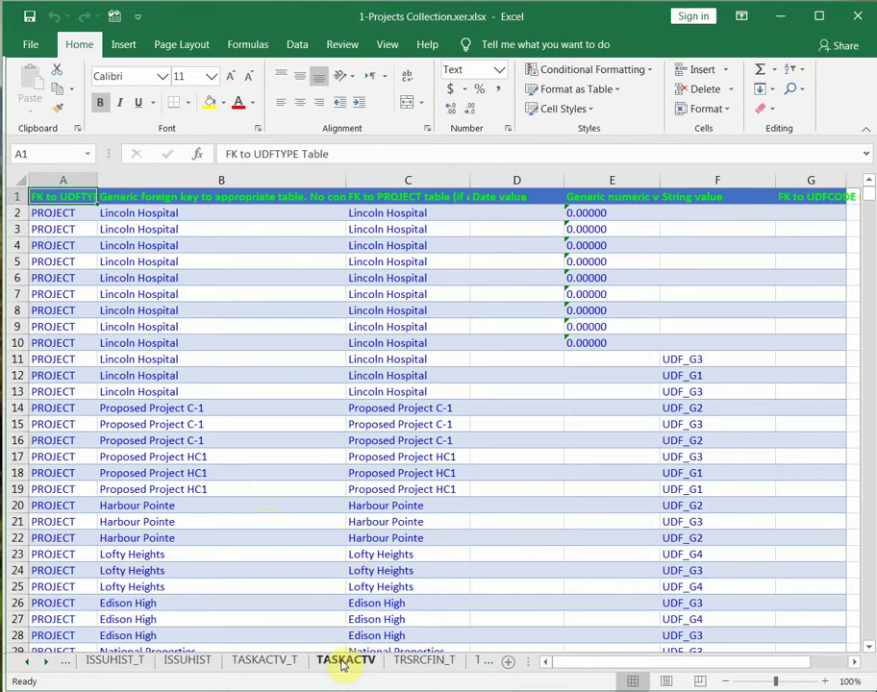
pyautogui.click(266, 663)
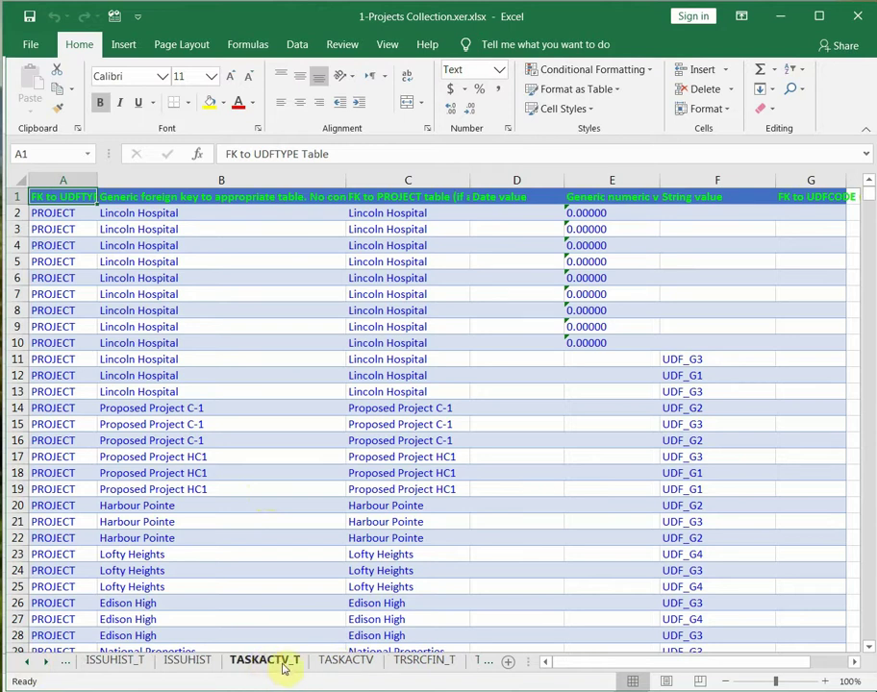
# - Compare raw TASKACTV with TASKACTV_T and scroll through the translated rows
pyautogui.click(341, 665)
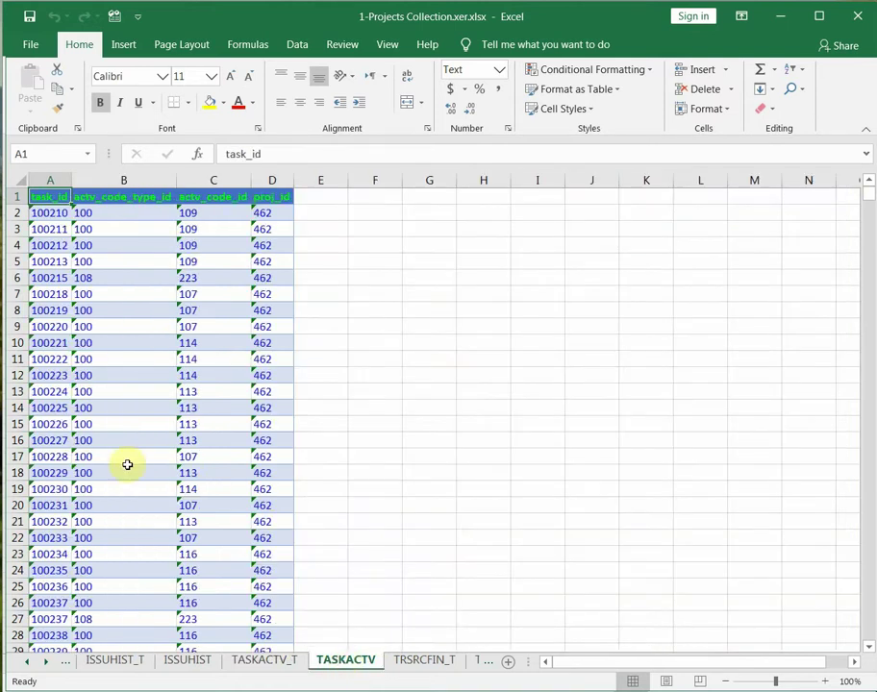
pyautogui.click(253, 663)
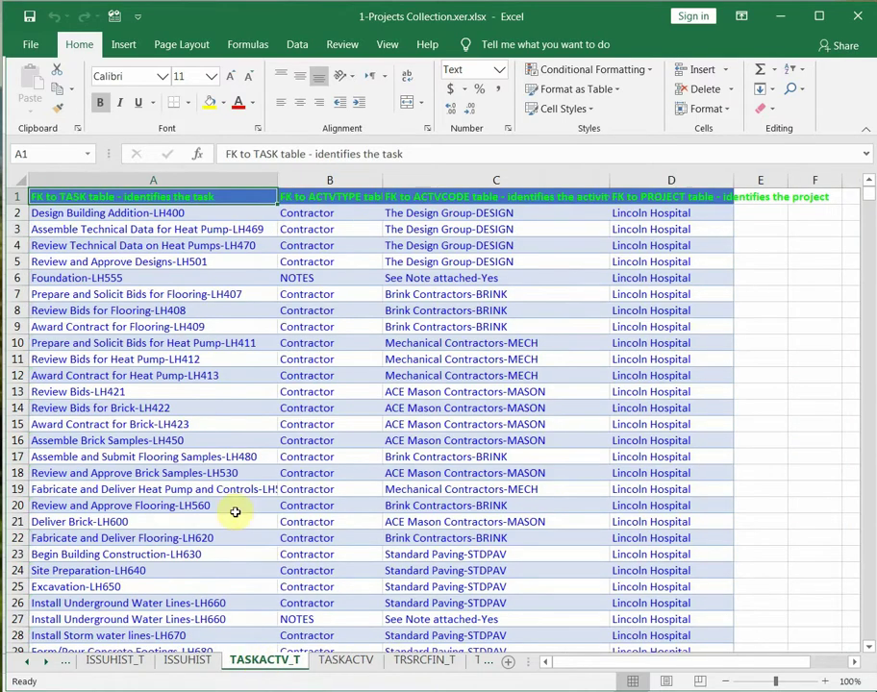
pyautogui.scroll(-2, 273, 328)
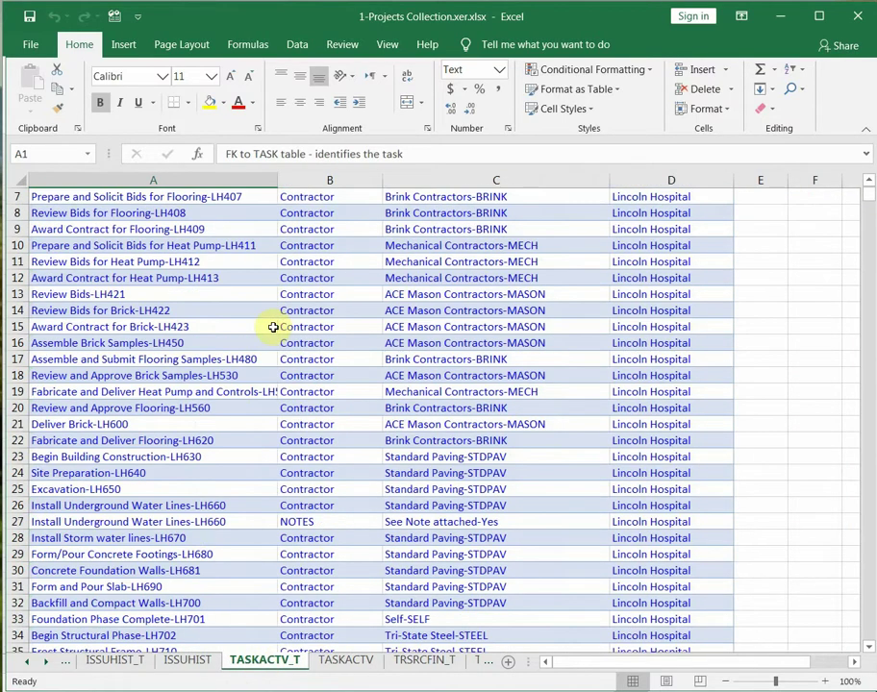
pyautogui.scroll(-3, 274, 328)
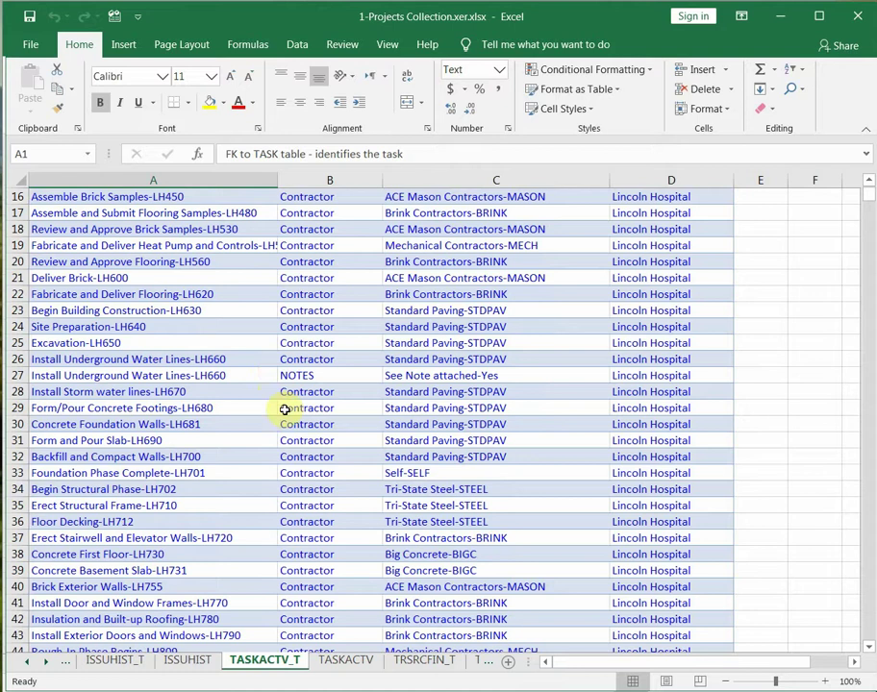
pyautogui.scroll(3, 245, 393)
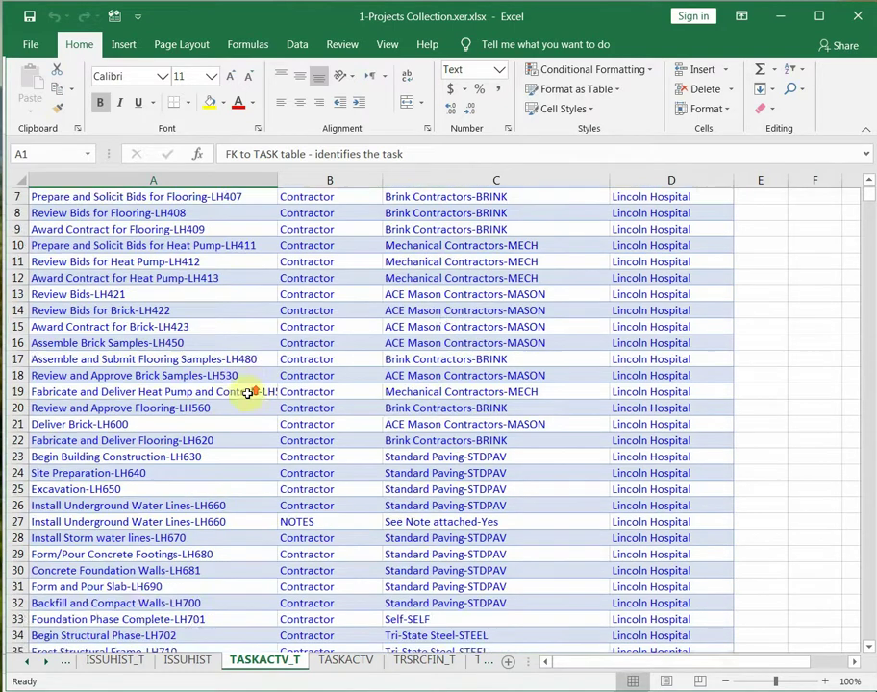
pyautogui.scroll(1, 247, 393)
pyautogui.scroll(1, 247, 393)
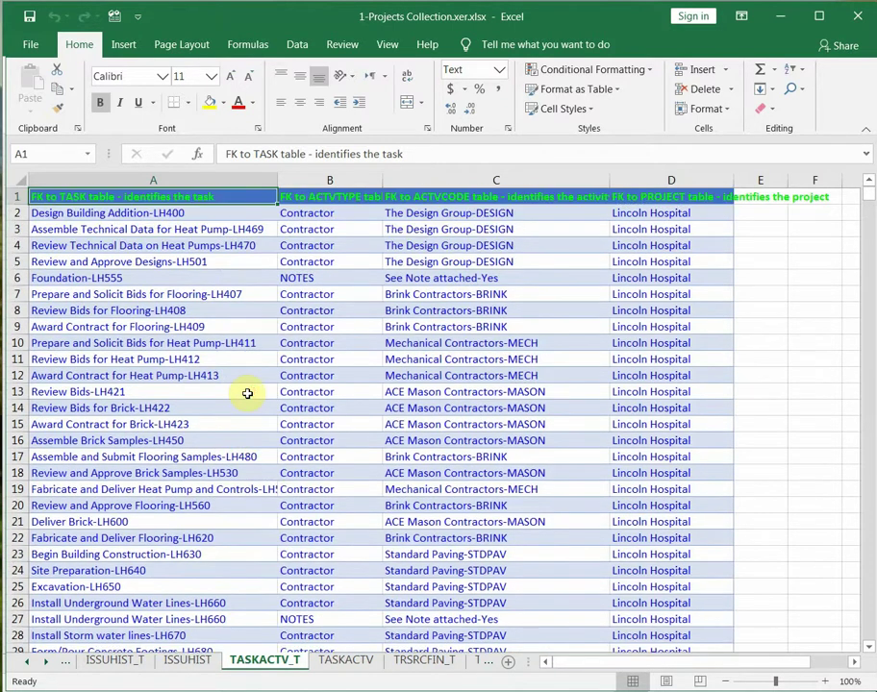
# - Open the raw TASKRSRC sheet, then its translated TASKRSRC_T counterpart
pyautogui.click(29, 663)
pyautogui.click(30, 664)
pyautogui.click(30, 664)
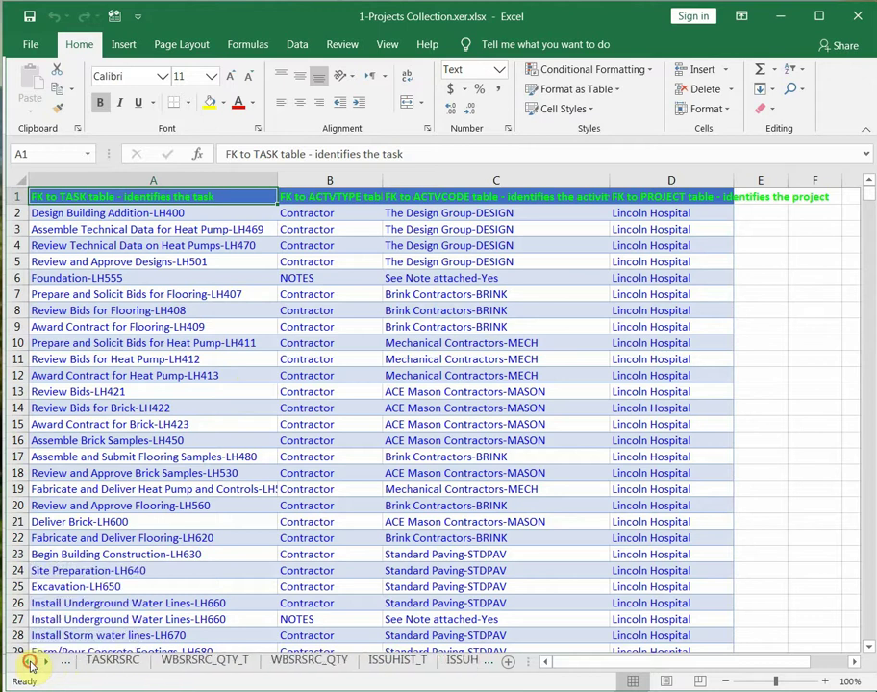
pyautogui.click(30, 664)
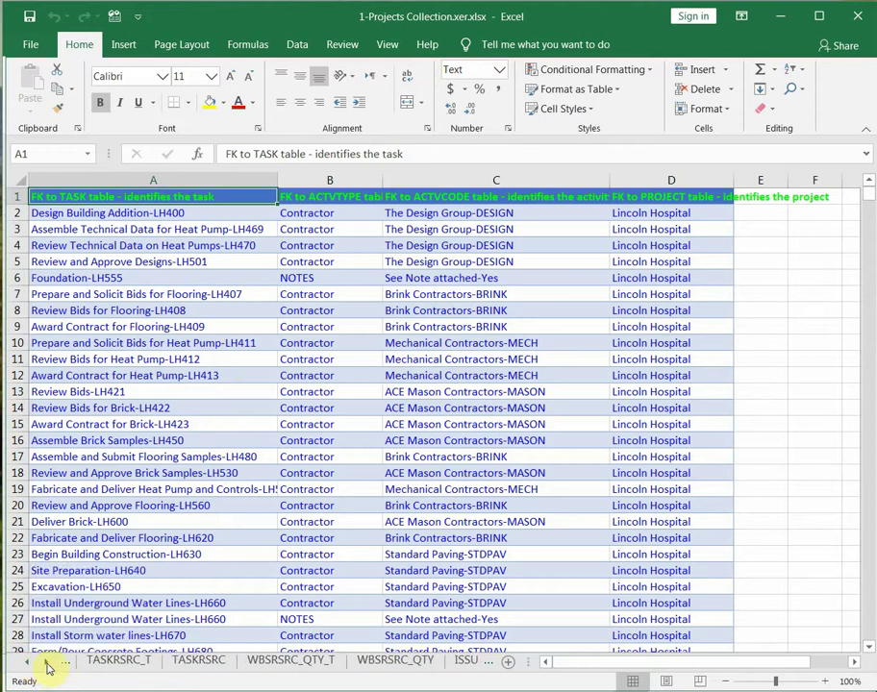
pyautogui.click(203, 664)
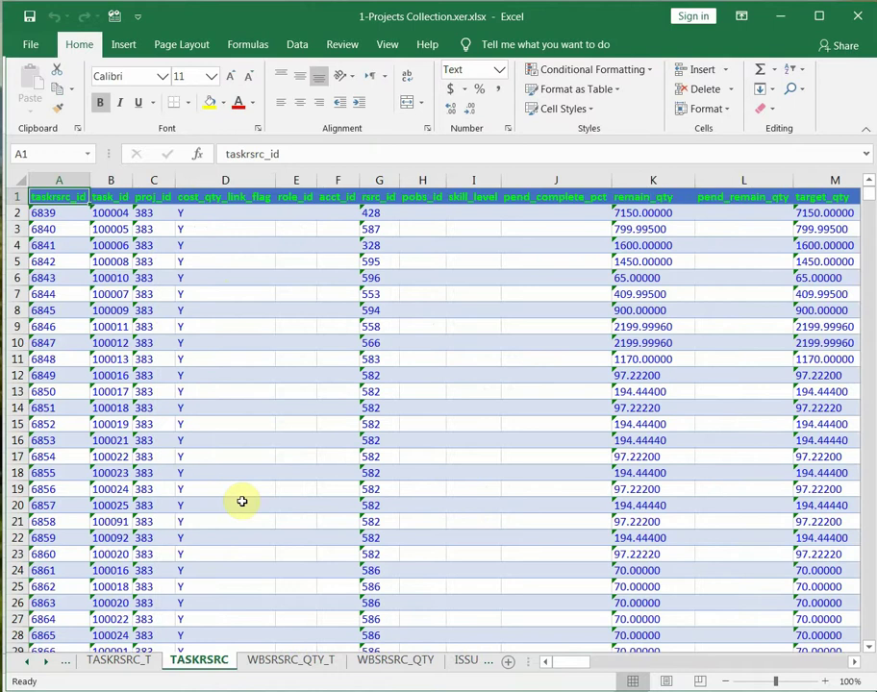
pyautogui.click(108, 663)
# - Scroll TASKRSRC_T down and across to crew resources like Painting Crew-Paint
pyautogui.moveTo(868, 197); pyautogui.dragTo(864, 333)
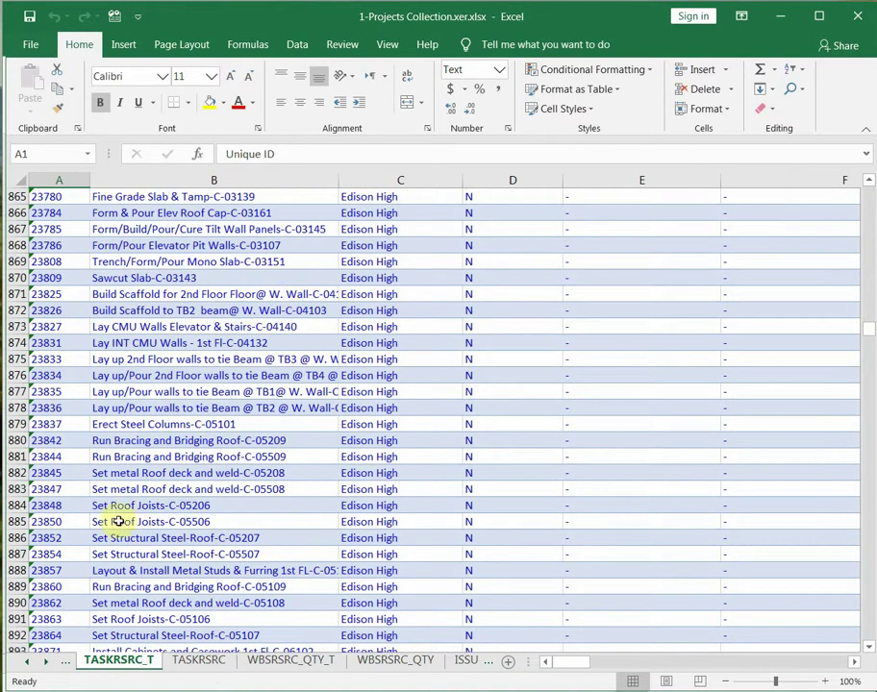
pyautogui.click(853, 660)
pyautogui.click(853, 659)
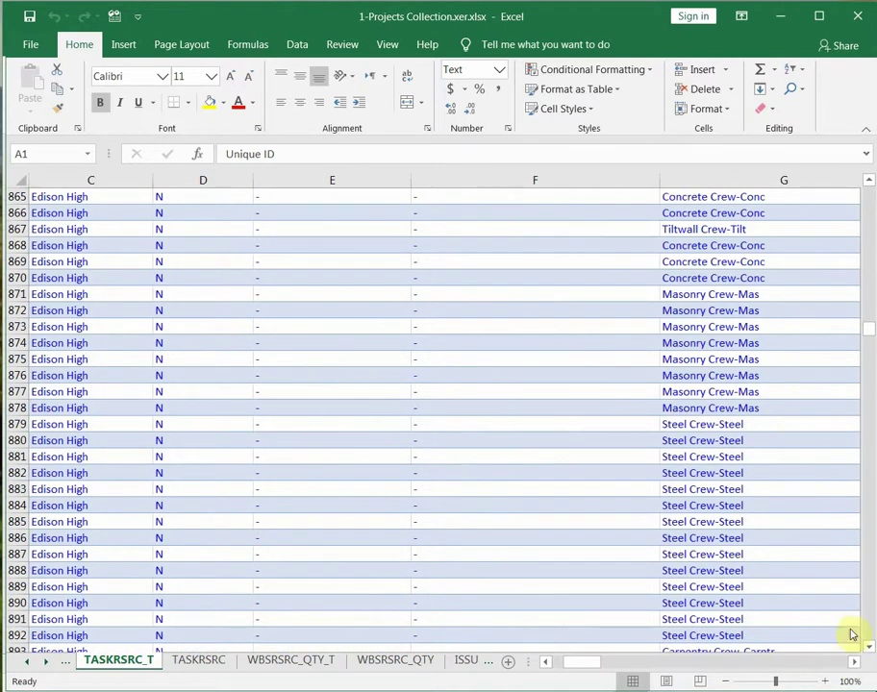
pyautogui.scroll(-3, 790, 444)
pyautogui.scroll(-4, 730, 423)
pyautogui.scroll(-3, 726, 423)
pyautogui.scroll(-2, 729, 424)
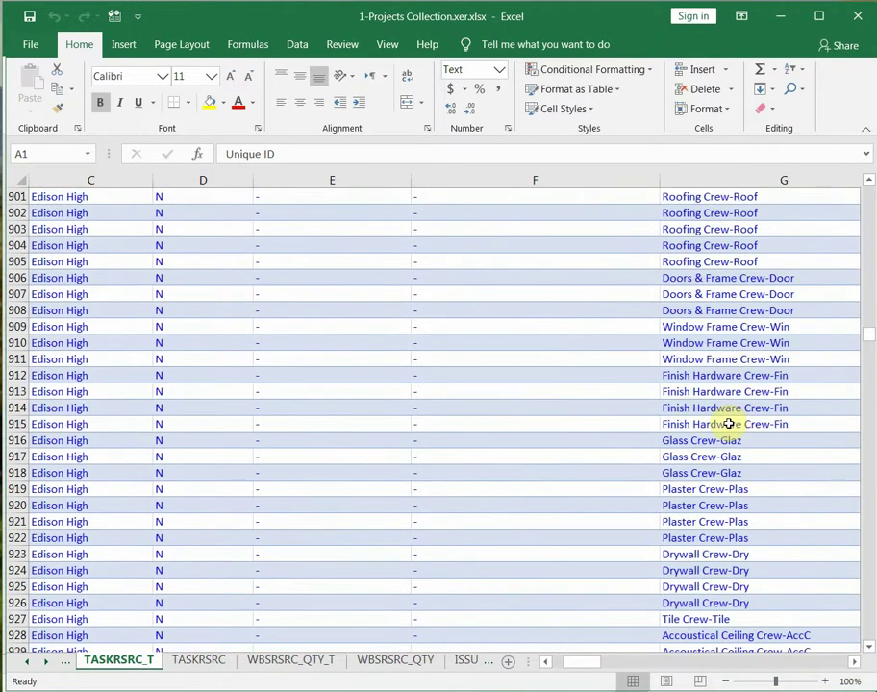
pyautogui.scroll(-3, 729, 424)
pyautogui.scroll(-1, 730, 423)
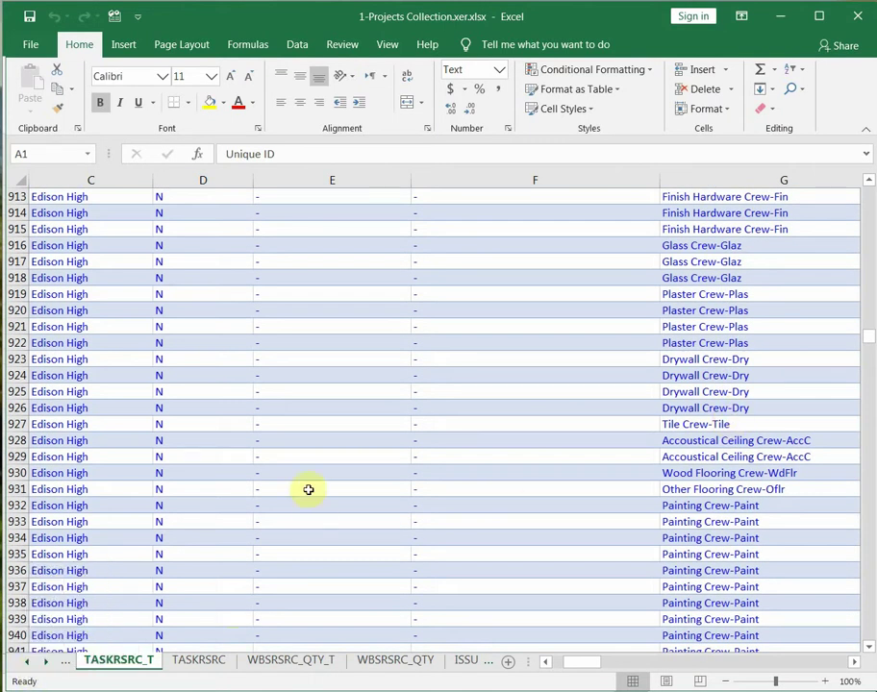
# - Open the raw TASKPRED sheet, then the translated TASKPRED_T sheet
pyautogui.click(28, 662)
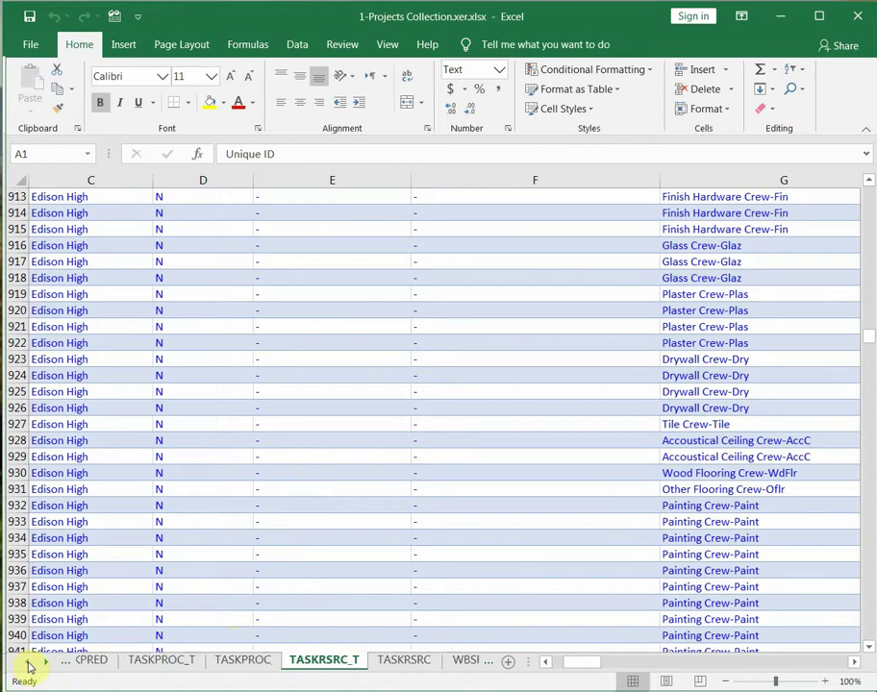
pyautogui.click(28, 662)
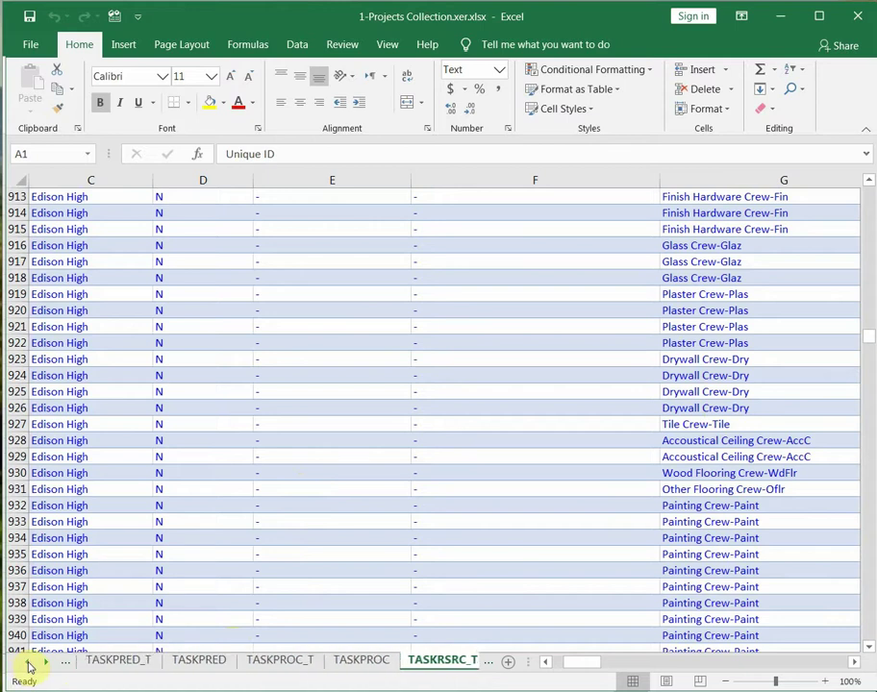
pyautogui.click(199, 660)
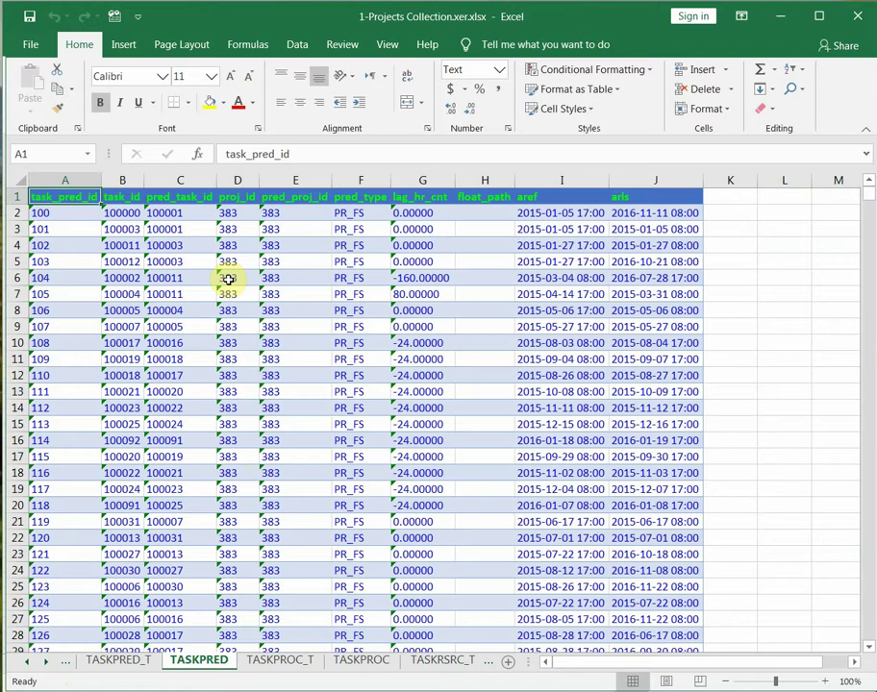
pyautogui.click(105, 662)
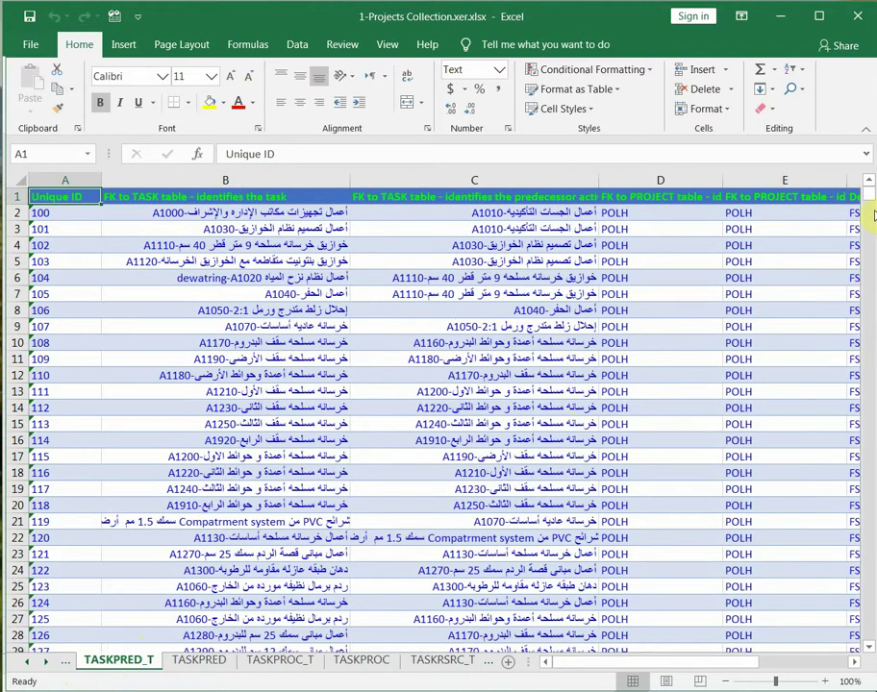
# - Scroll TASKPRED_T to row 1239 and over to the FS dependency and date columns, then back to row 1
pyautogui.moveTo(870, 201); pyautogui.dragTo(870, 306)
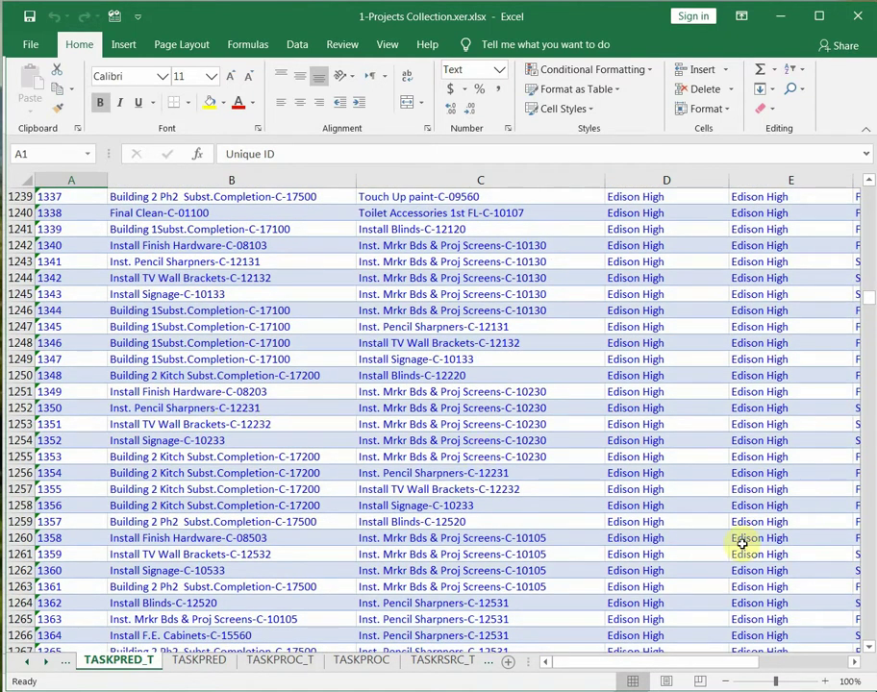
pyautogui.moveTo(867, 652); pyautogui.dragTo(868, 652)
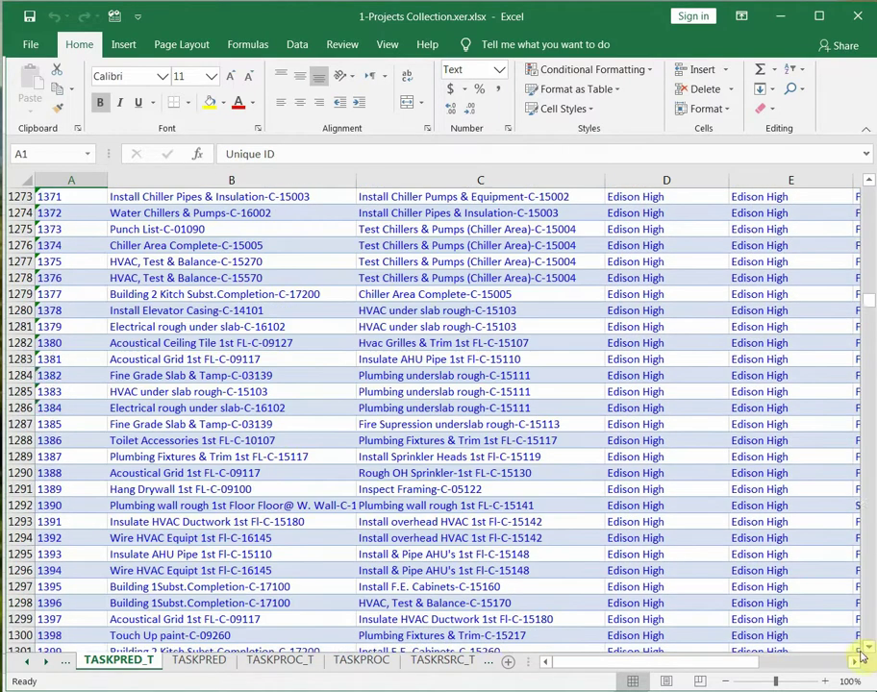
pyautogui.click(856, 661)
pyautogui.click(856, 661)
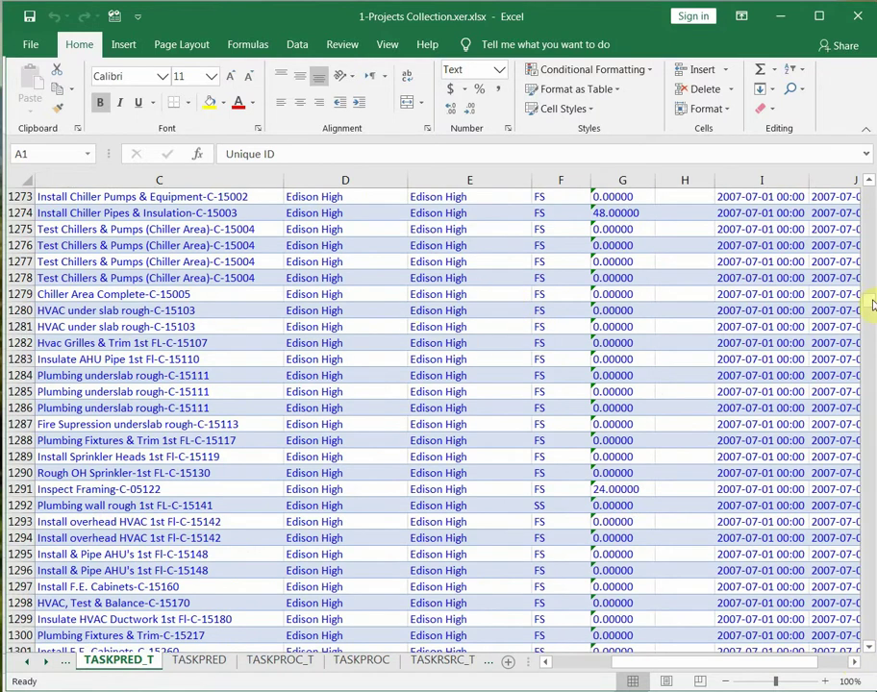
pyautogui.moveTo(870, 305); pyautogui.dragTo(870, 192)
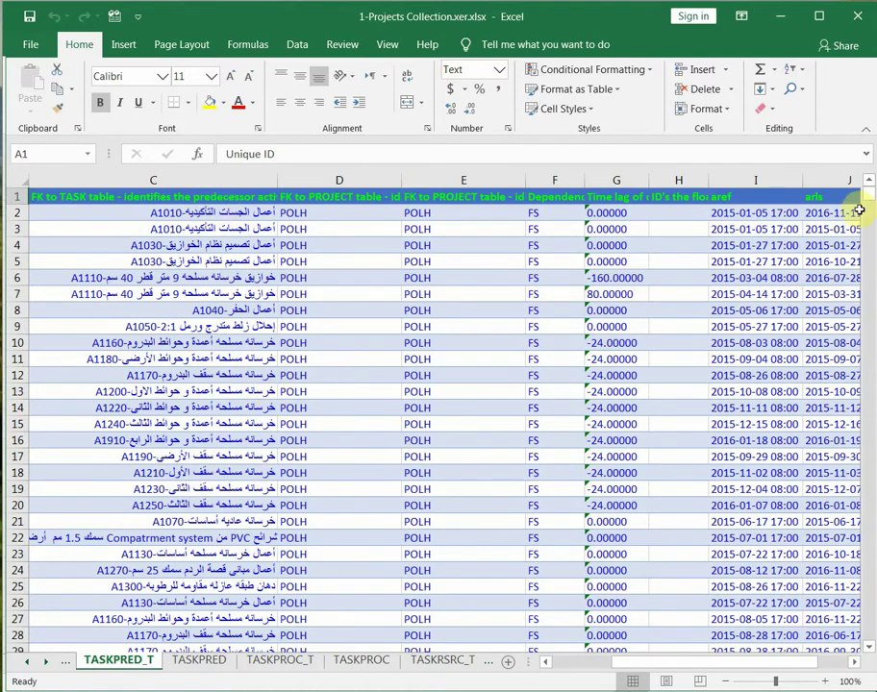
# - Scroll TASKPRED_T down to around row 3248 to show the 53150-00PKG-00SITR05 delivery and fabrication links
pyautogui.moveTo(868, 192); pyautogui.dragTo(871, 476)
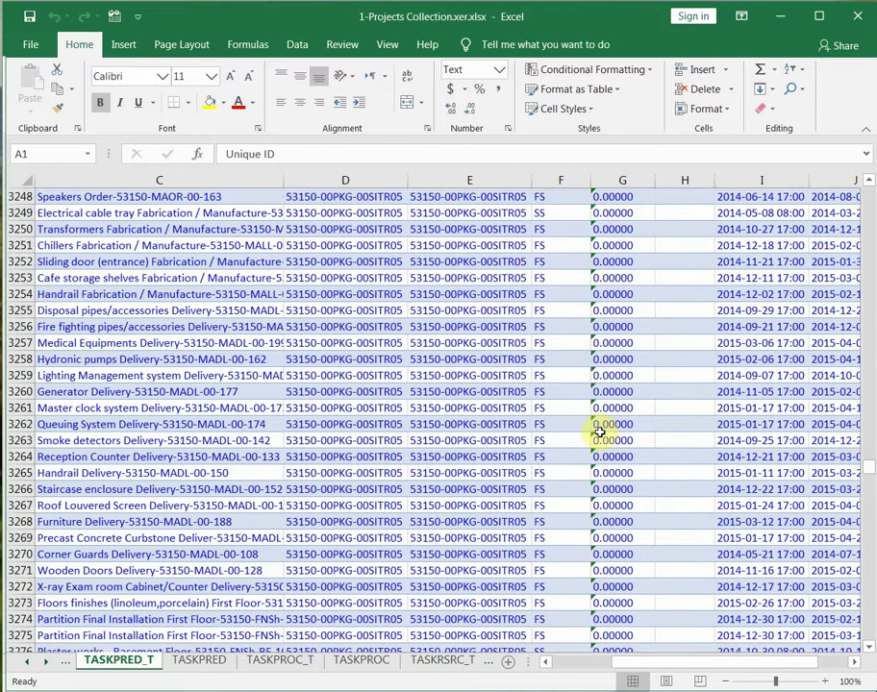